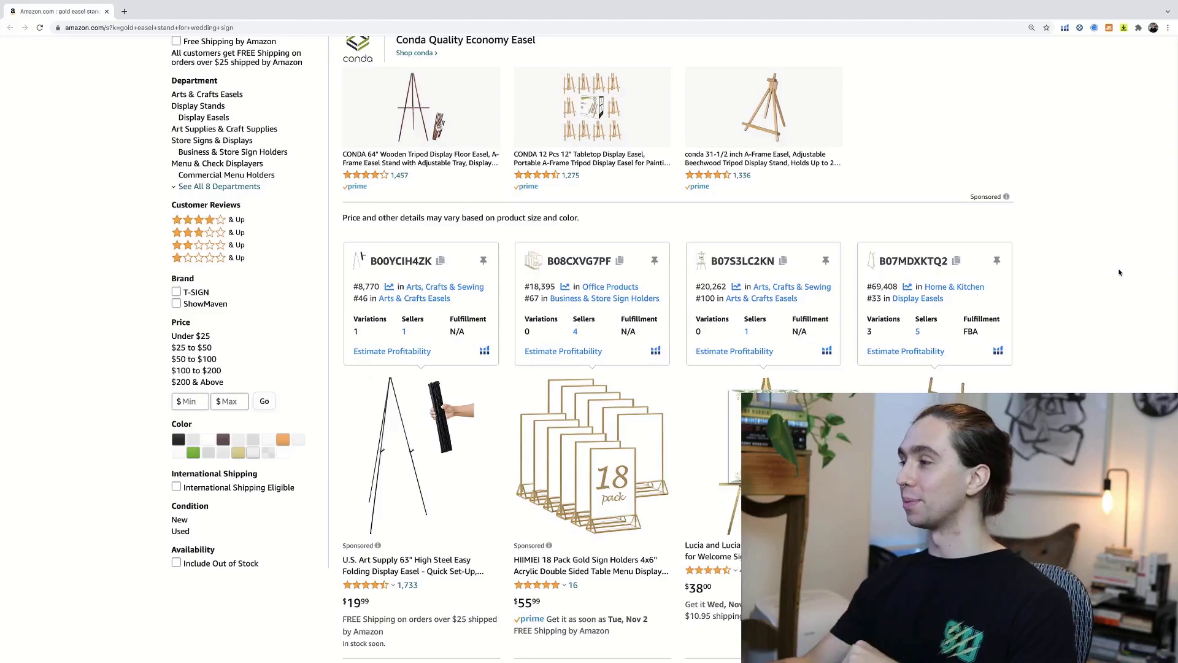
Run Helium 10 Xray on the gold easel stand search results and examine the sales of products 2, 3 and 4.
scroll(1120, 272, down, 4)
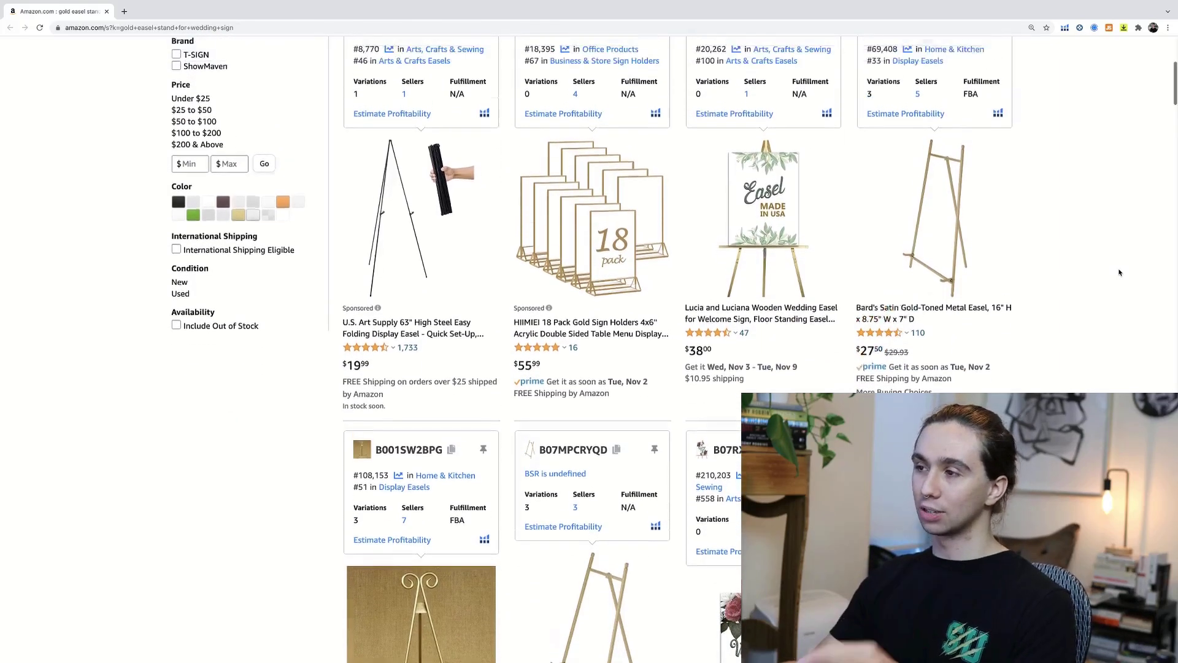
scroll(1119, 272, up, 6)
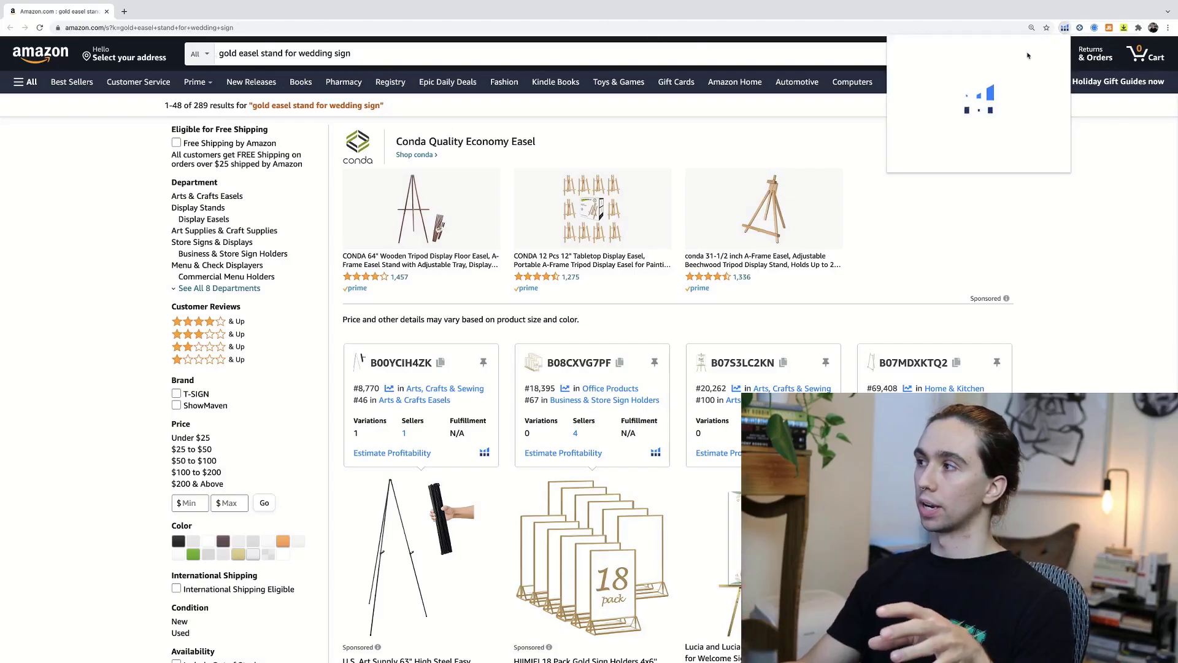
click(947, 118)
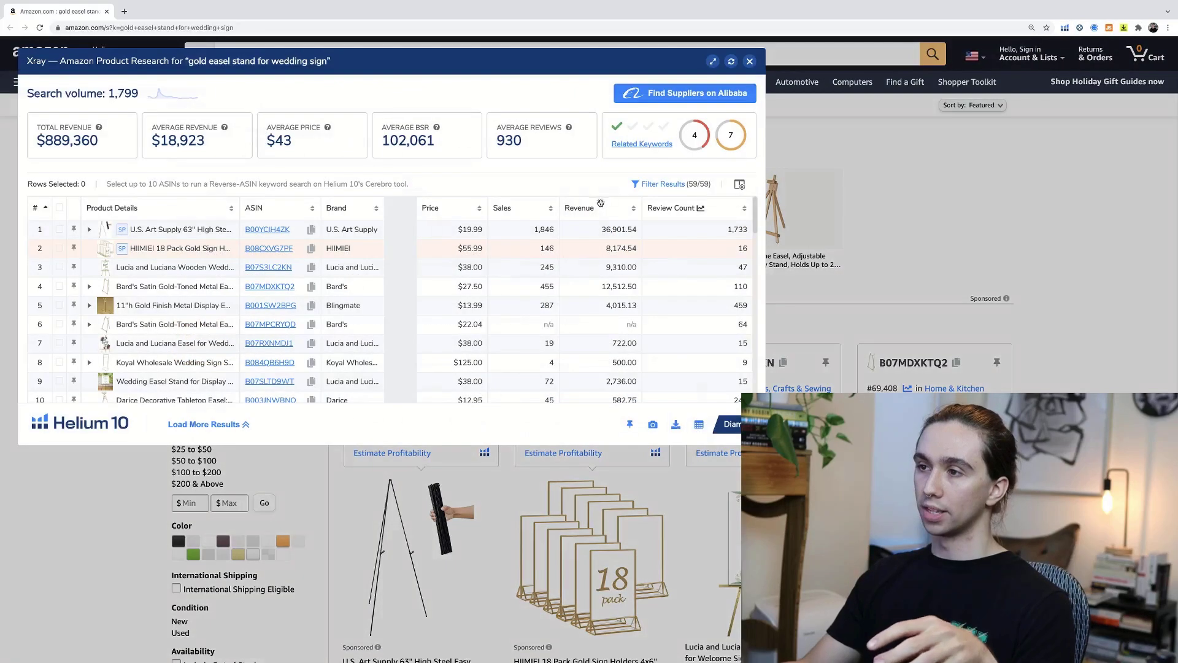
mouse_move(276, 253)
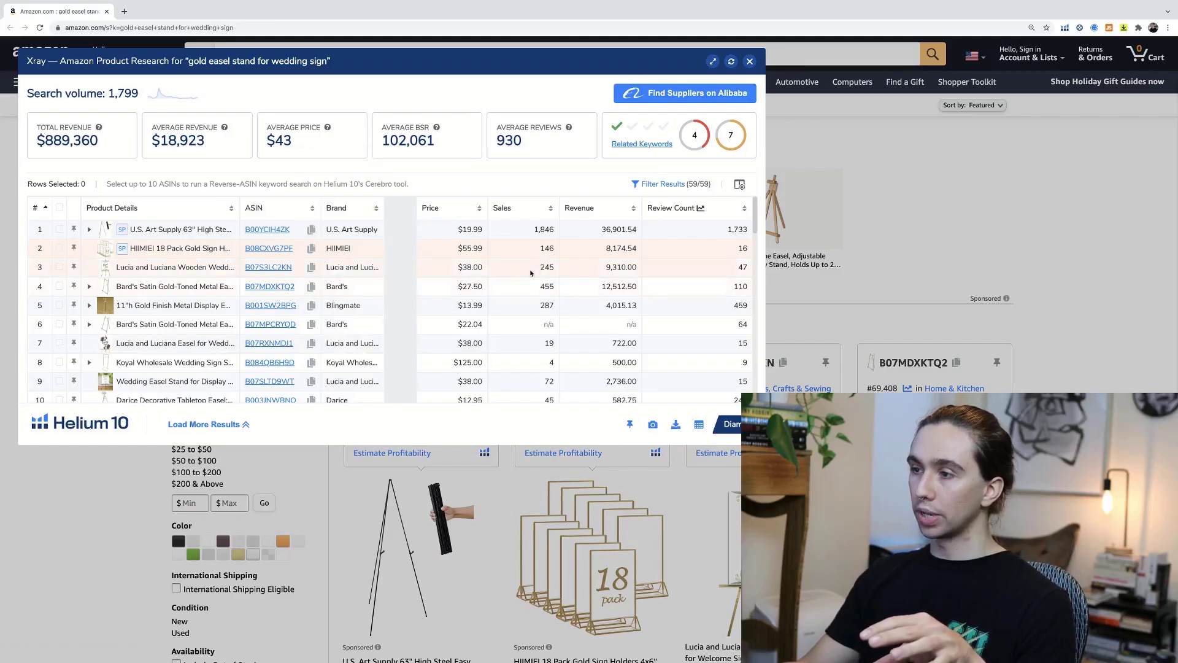
drag(539, 250, 554, 248)
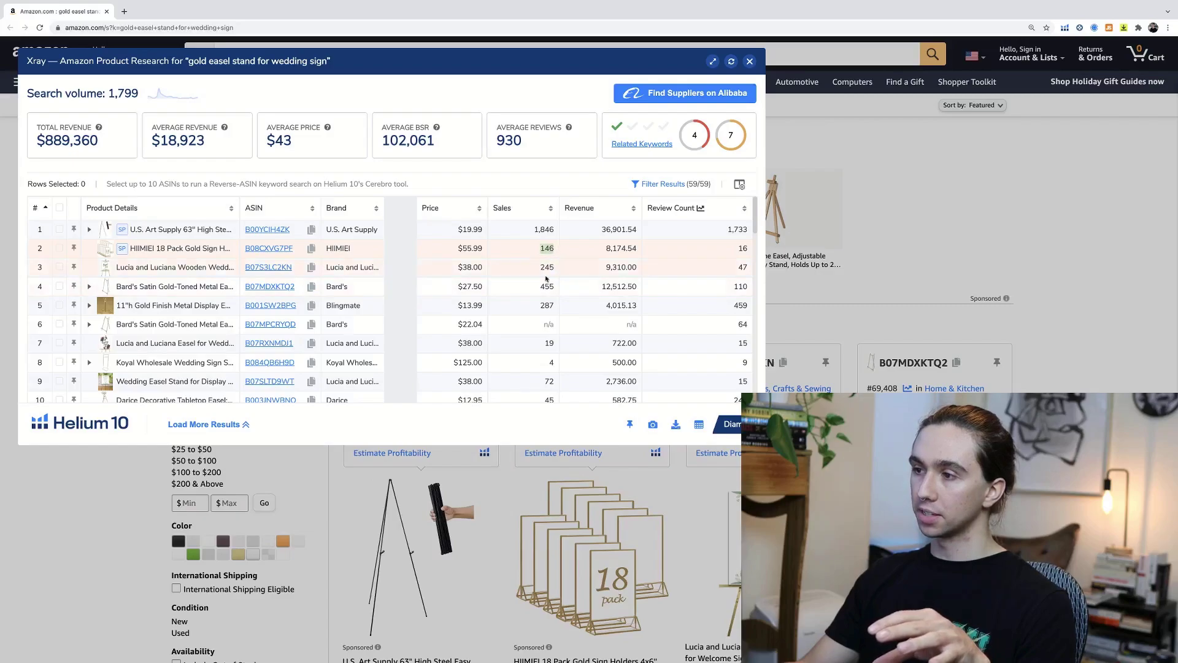
click(559, 273)
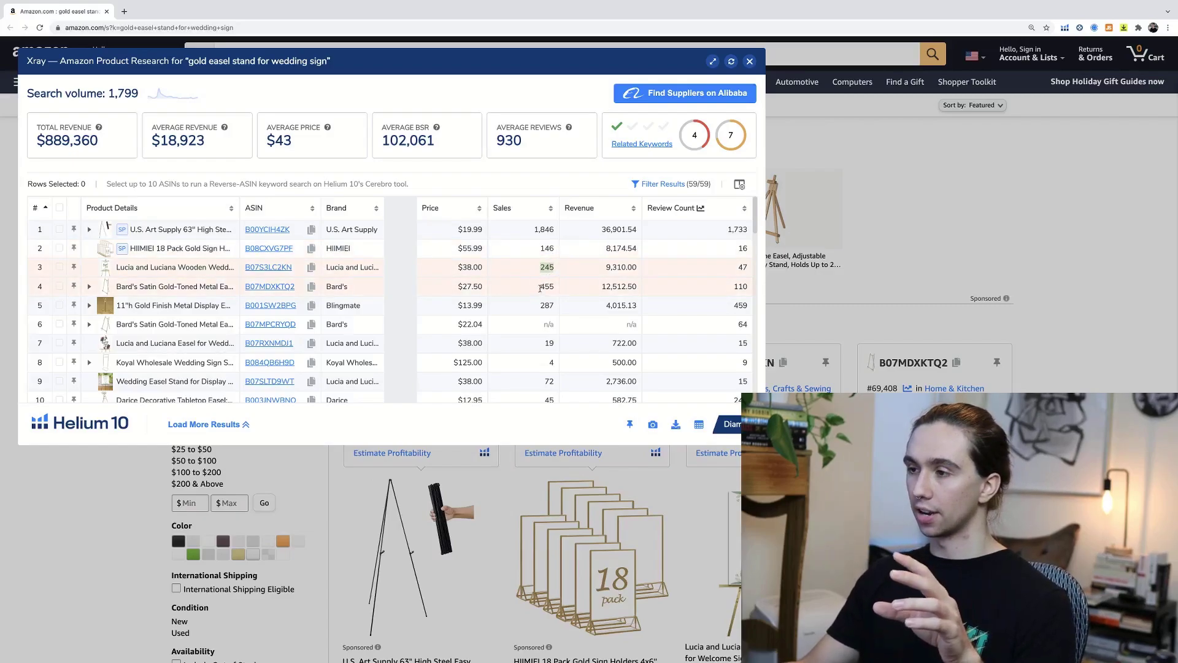
drag(539, 287, 563, 288)
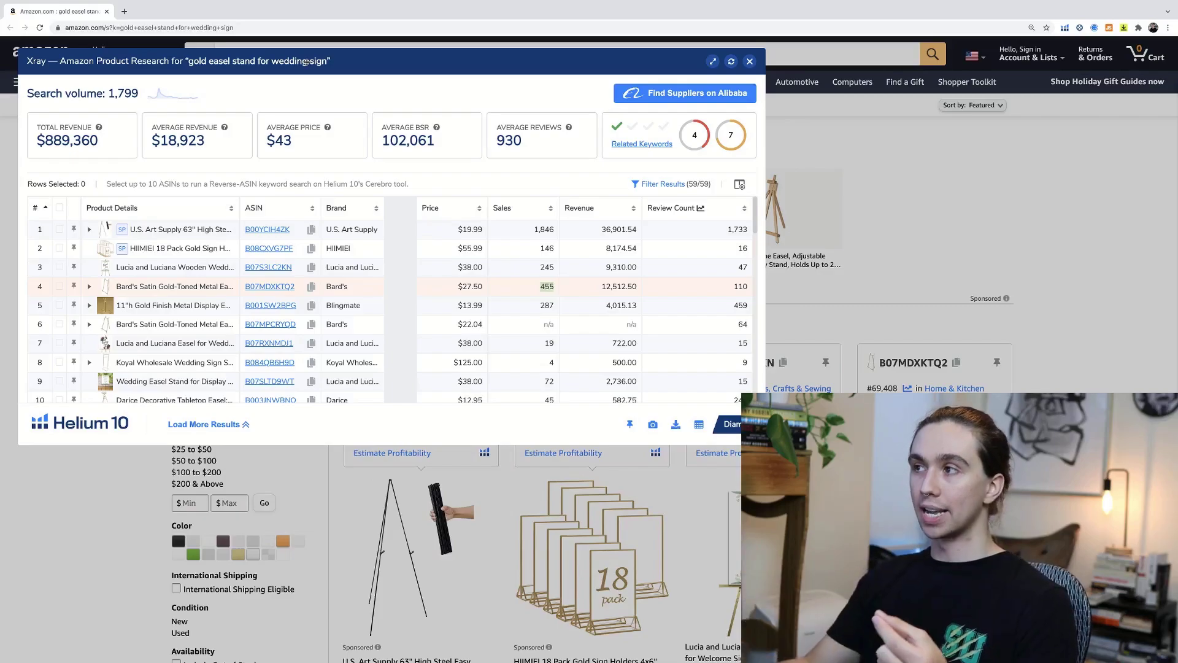
click(749, 61)
Reopen the Helium 10 Xray analysis for the gold easel stand search results.
scroll(1152, 366, down, 2)
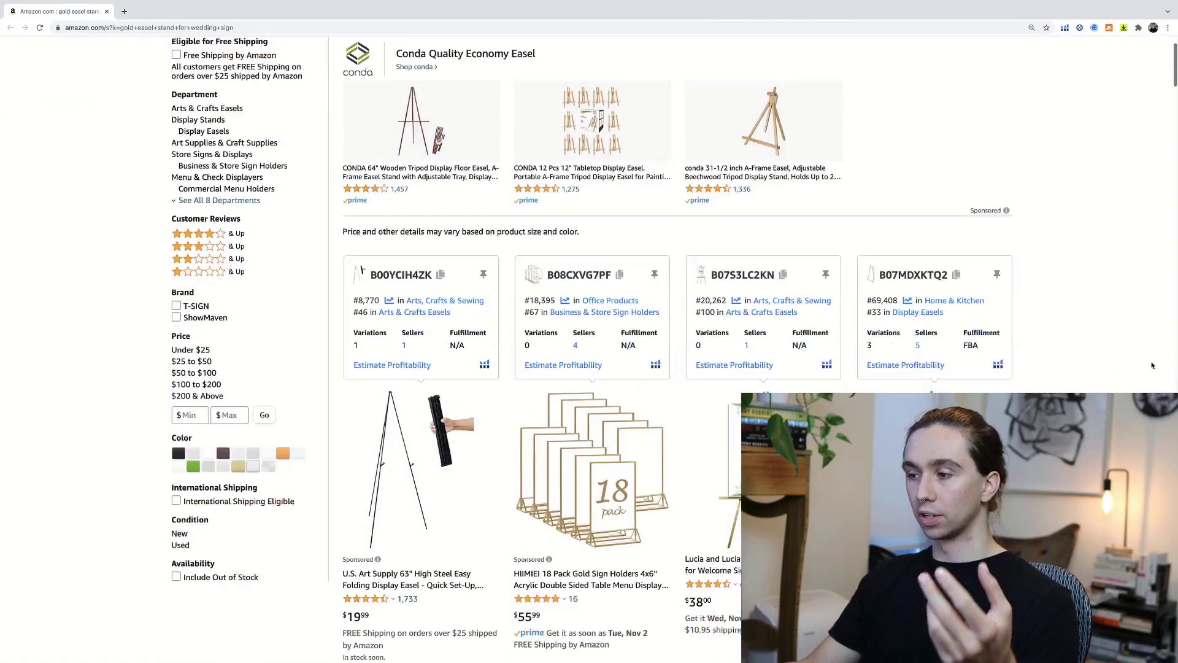
scroll(1152, 365, down, 3)
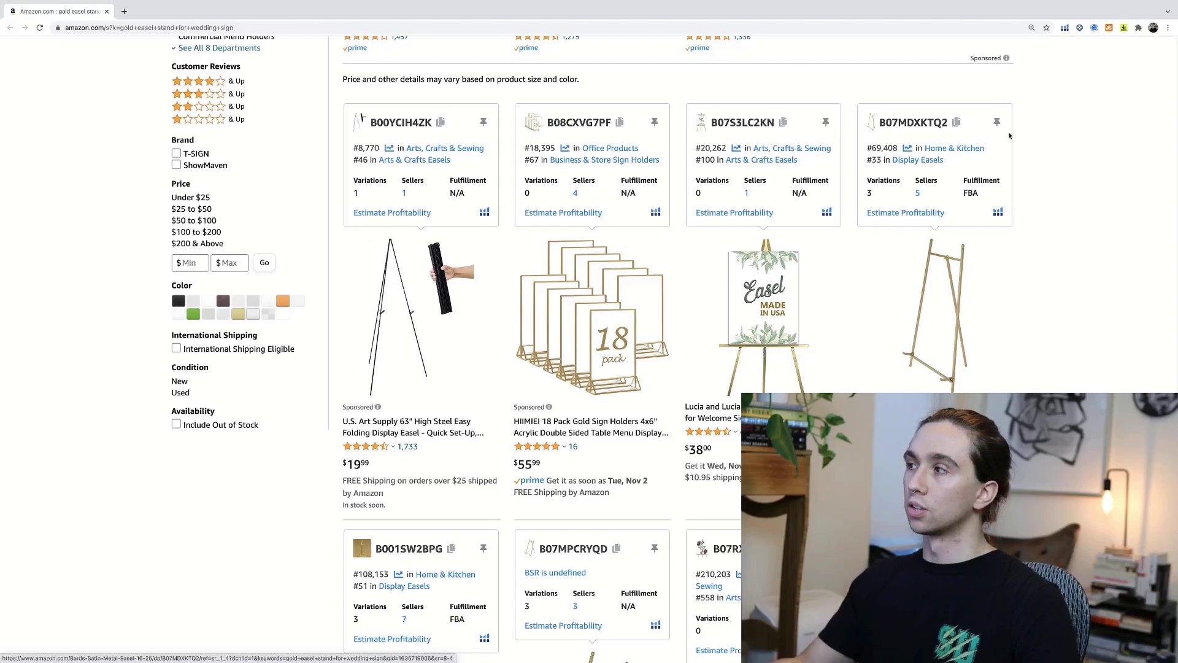
click(1064, 28)
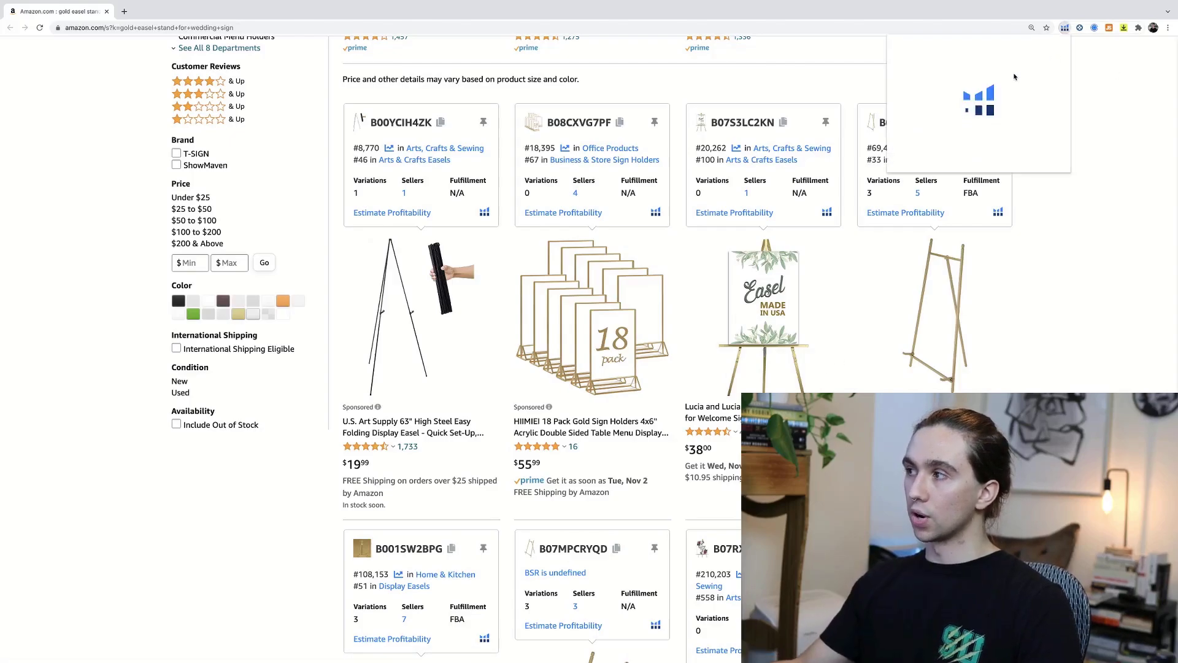
click(955, 115)
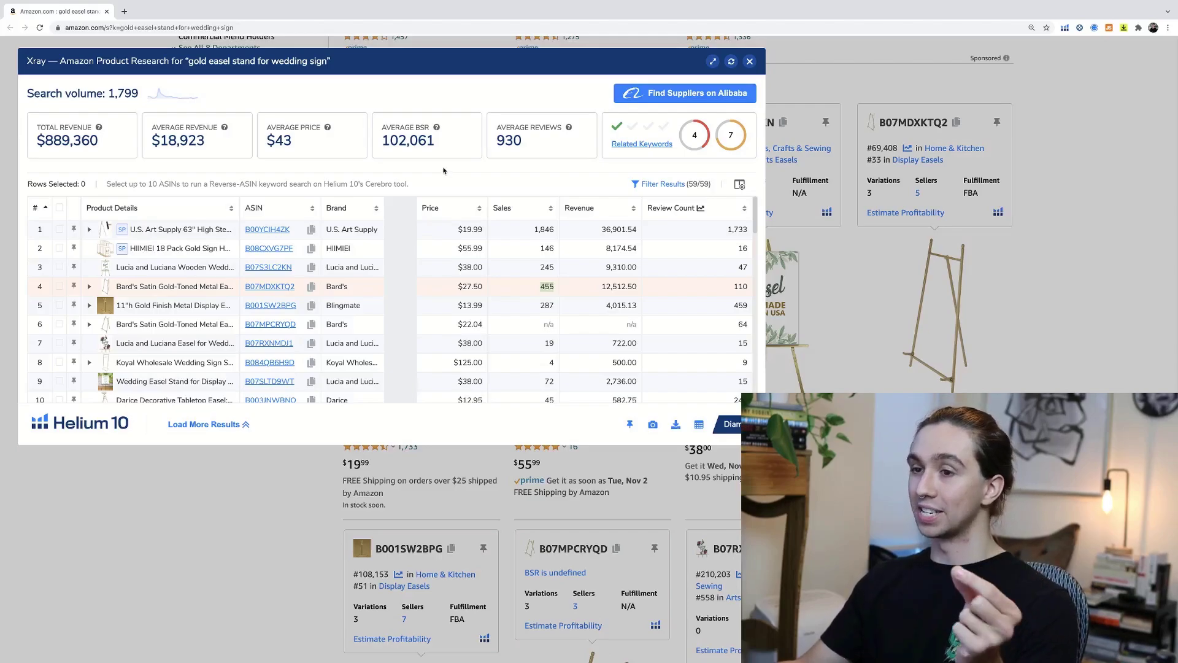
Select the HIIMIEI, Lucia and Luciana, and Bard's products in rows 2 to 4 and run a keyword search on them.
click(59, 248)
click(59, 267)
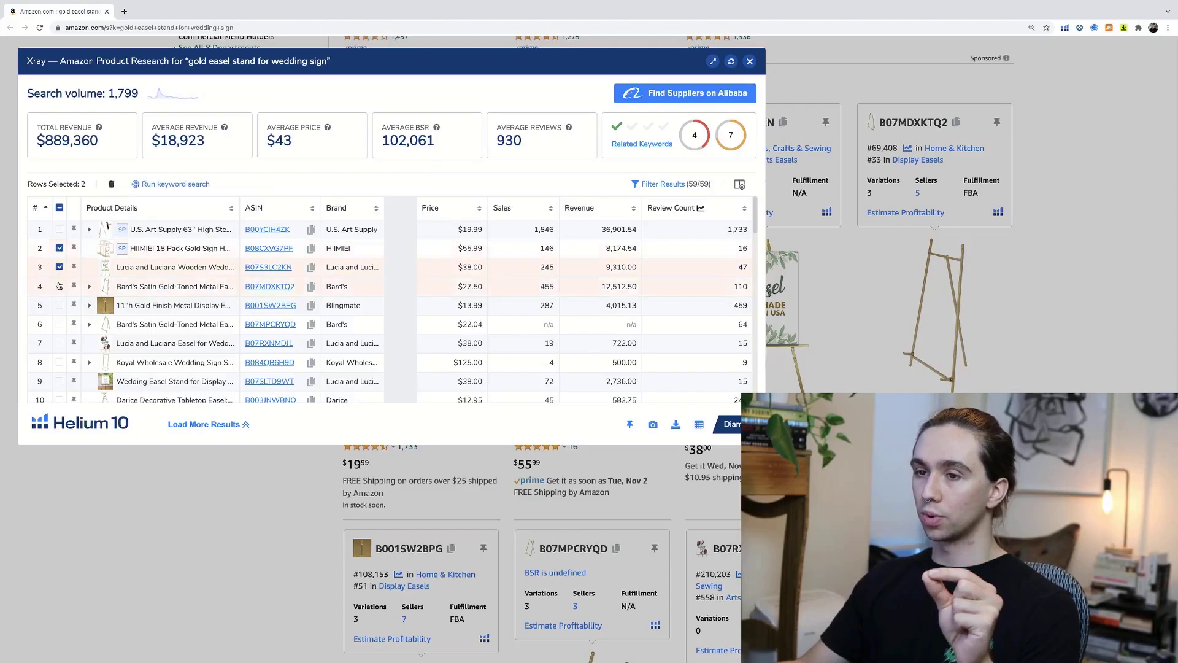
click(61, 286)
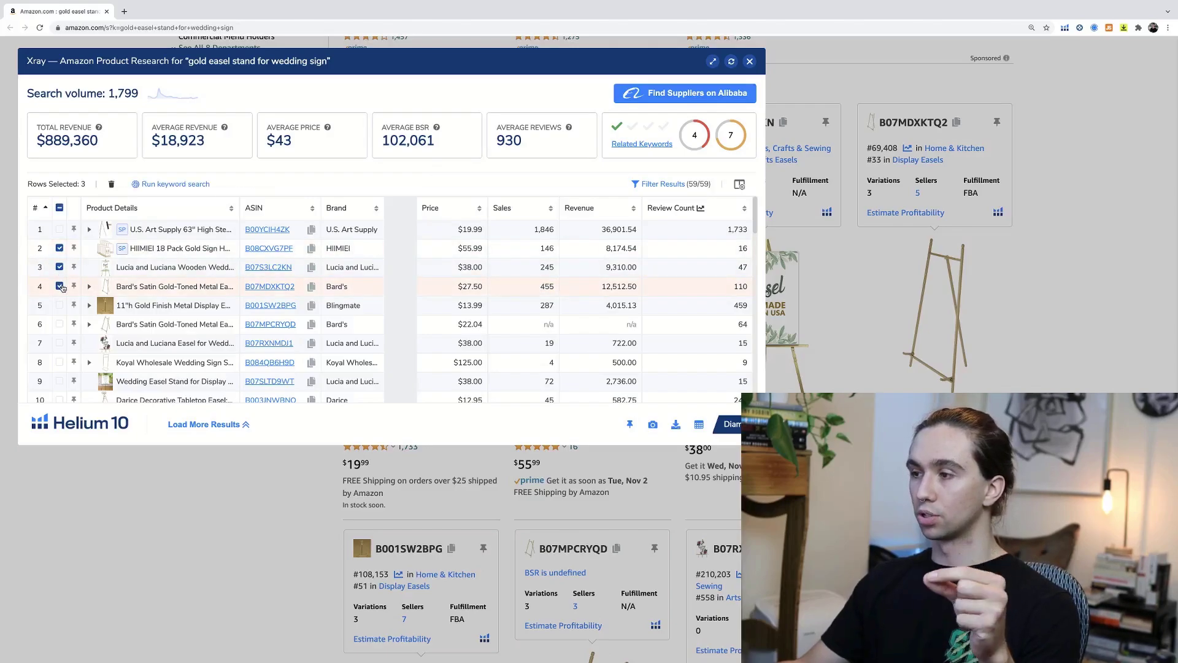
scroll(62, 287, down, 4)
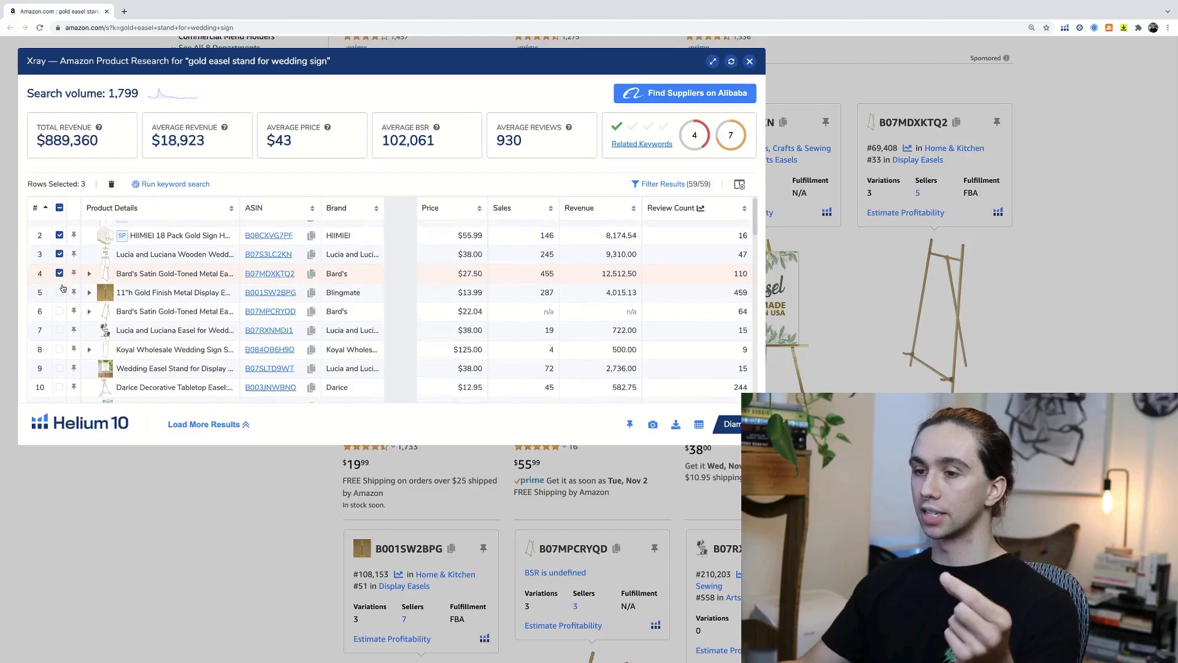
scroll(62, 288, up, 4)
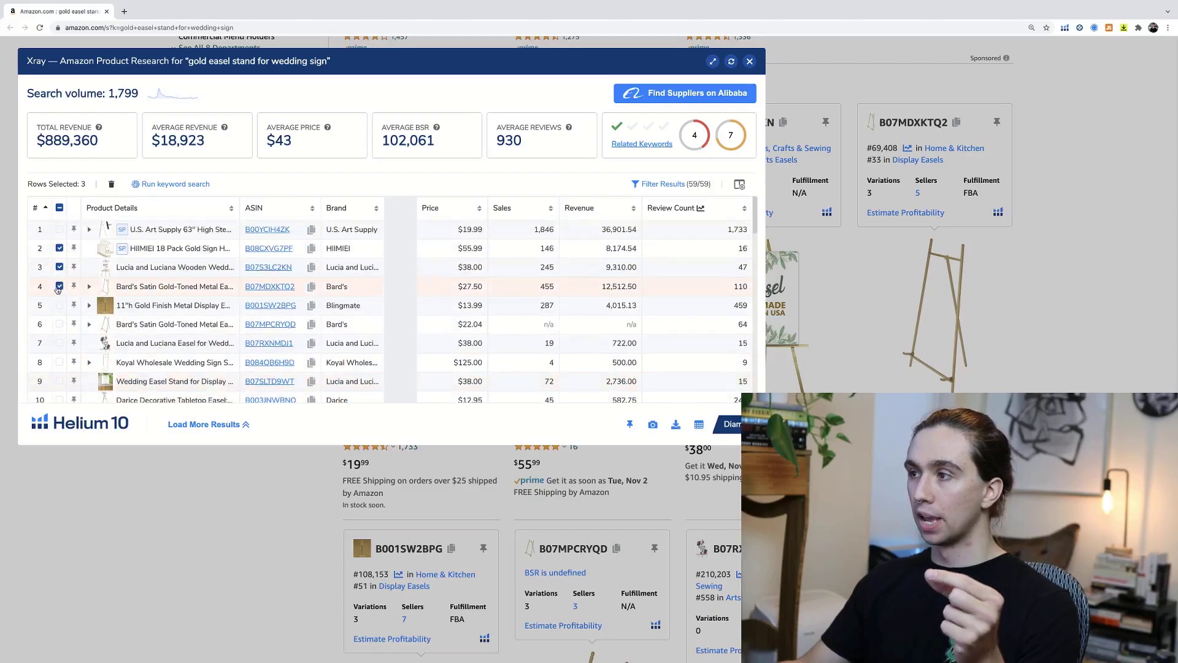
click(177, 188)
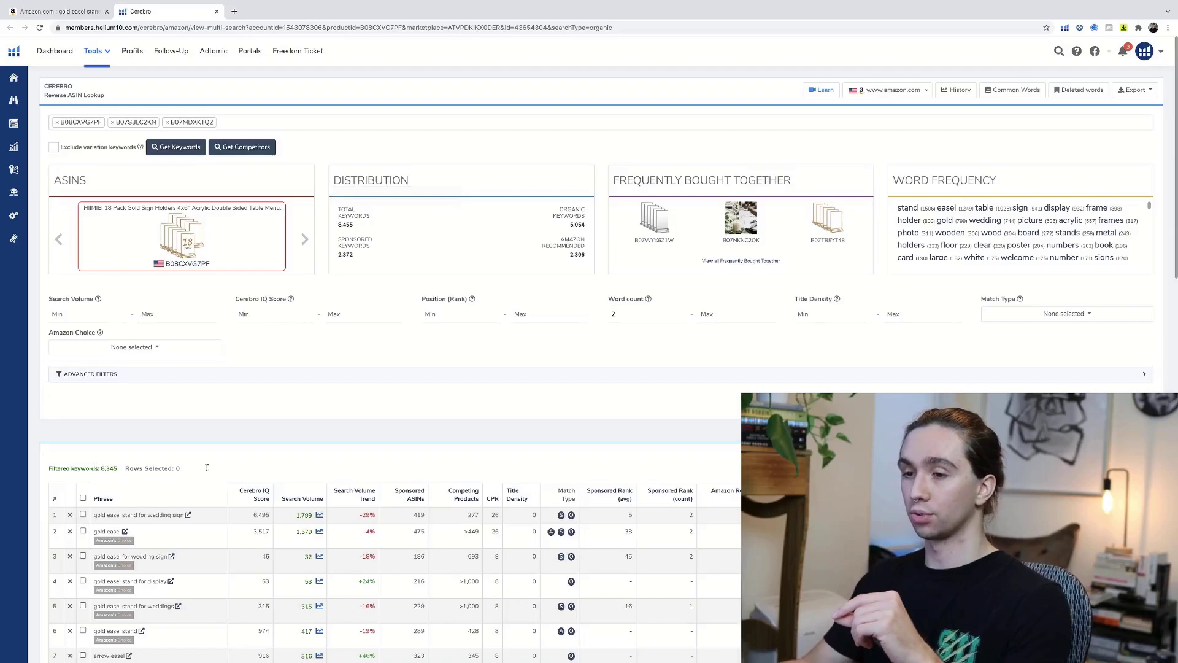
Filter the Cerebro keywords with an advanced rank filter of minimum 2 ASINs and rank positions 1 to 15.
scroll(244, 471, down, 3)
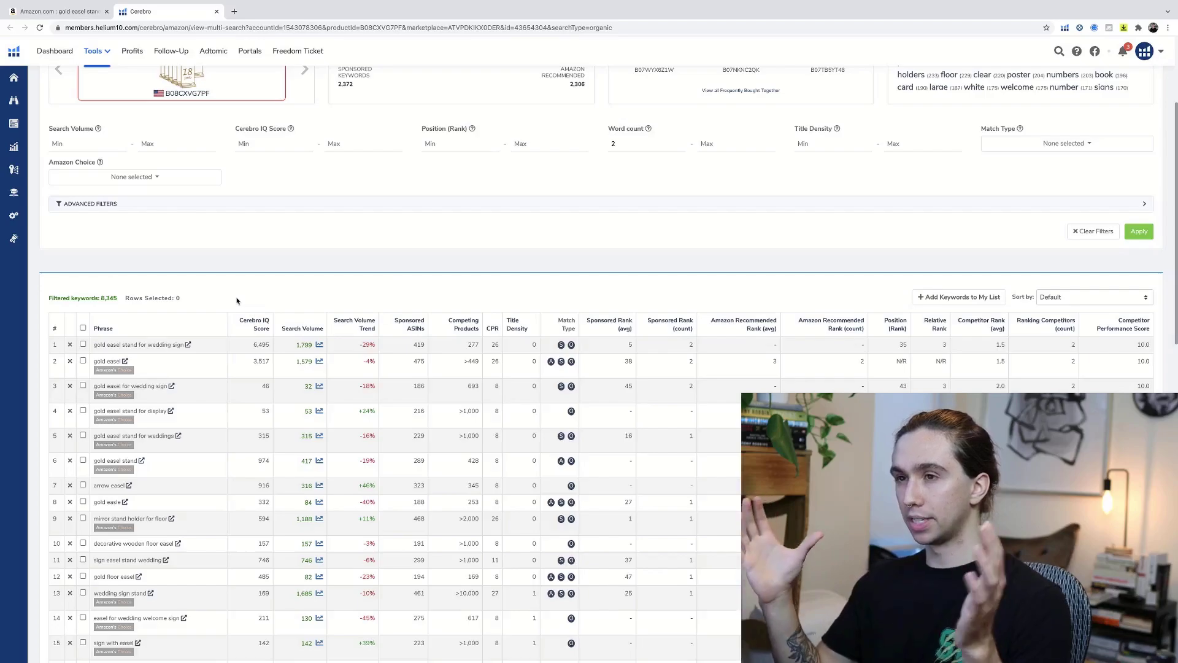
scroll(587, 264, up, 2)
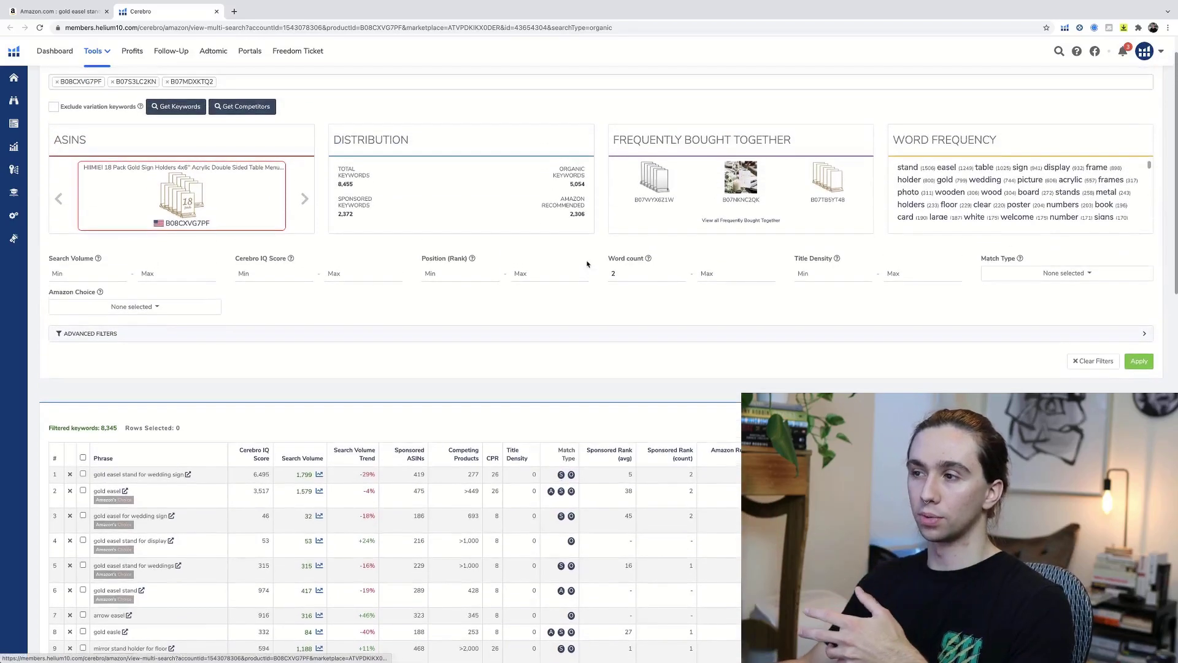
click(550, 336)
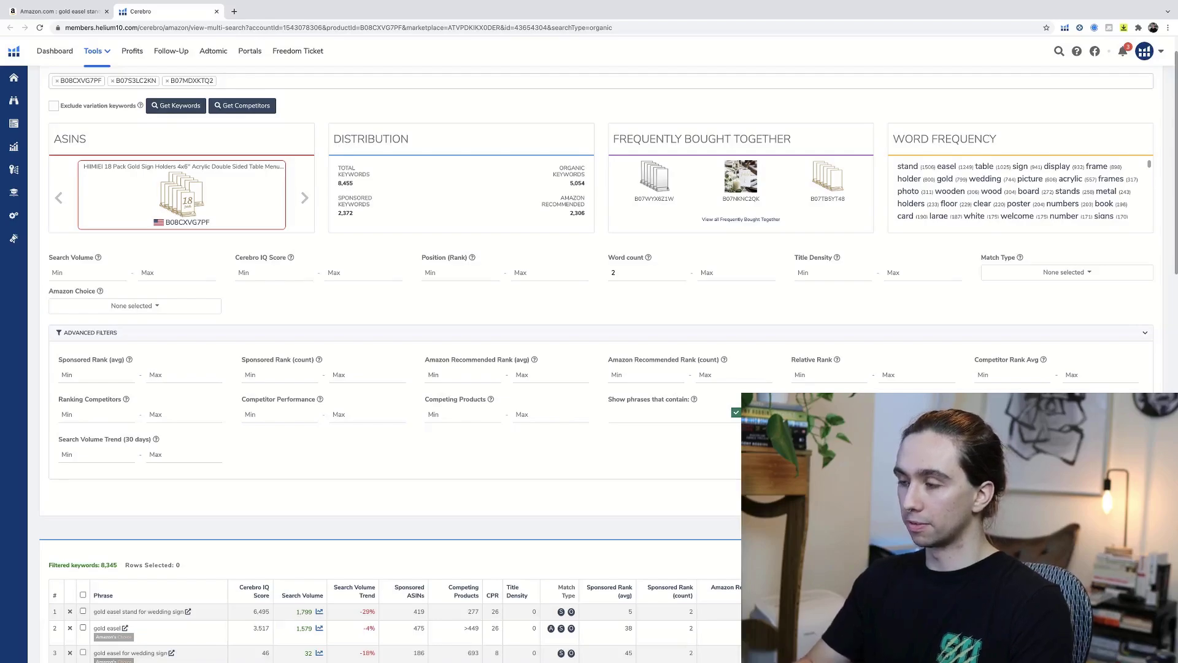
click(645, 408)
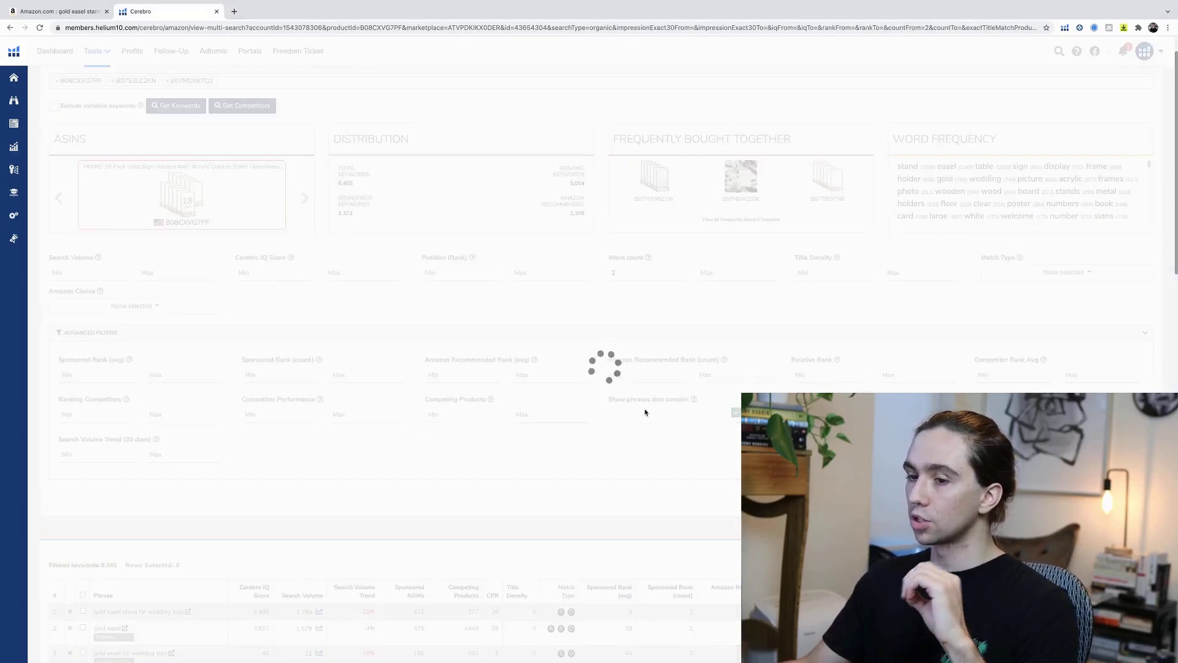
Sort the filtered keywords by search volume from high to low.
scroll(646, 408, down, 3)
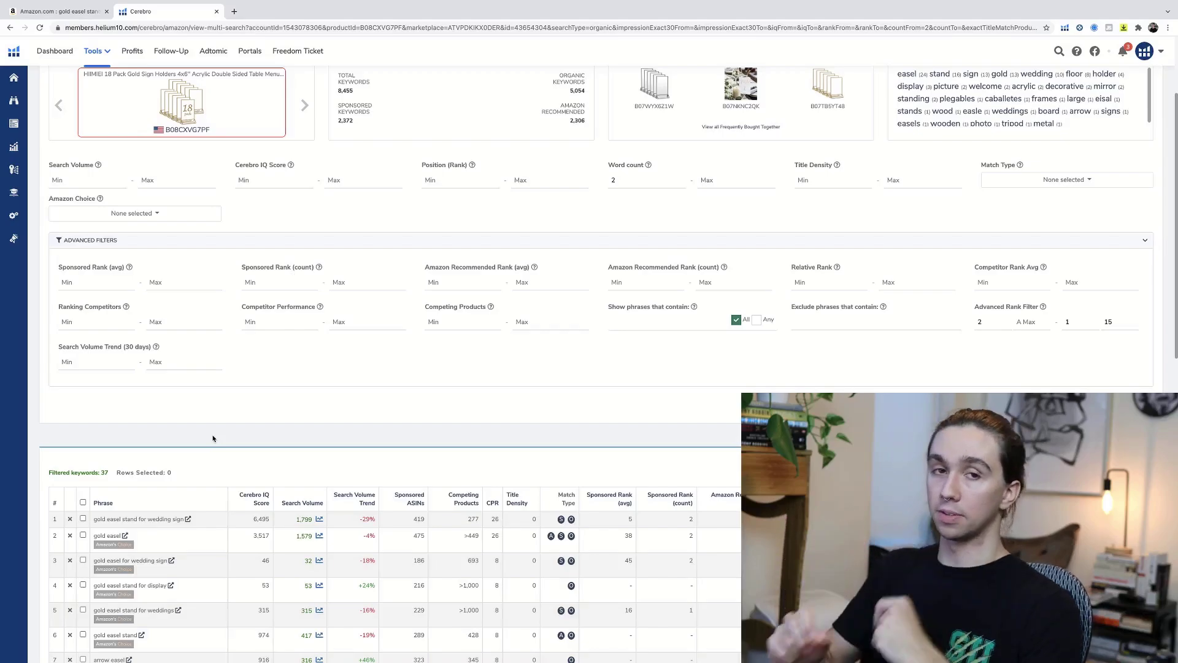
scroll(234, 428, down, 4)
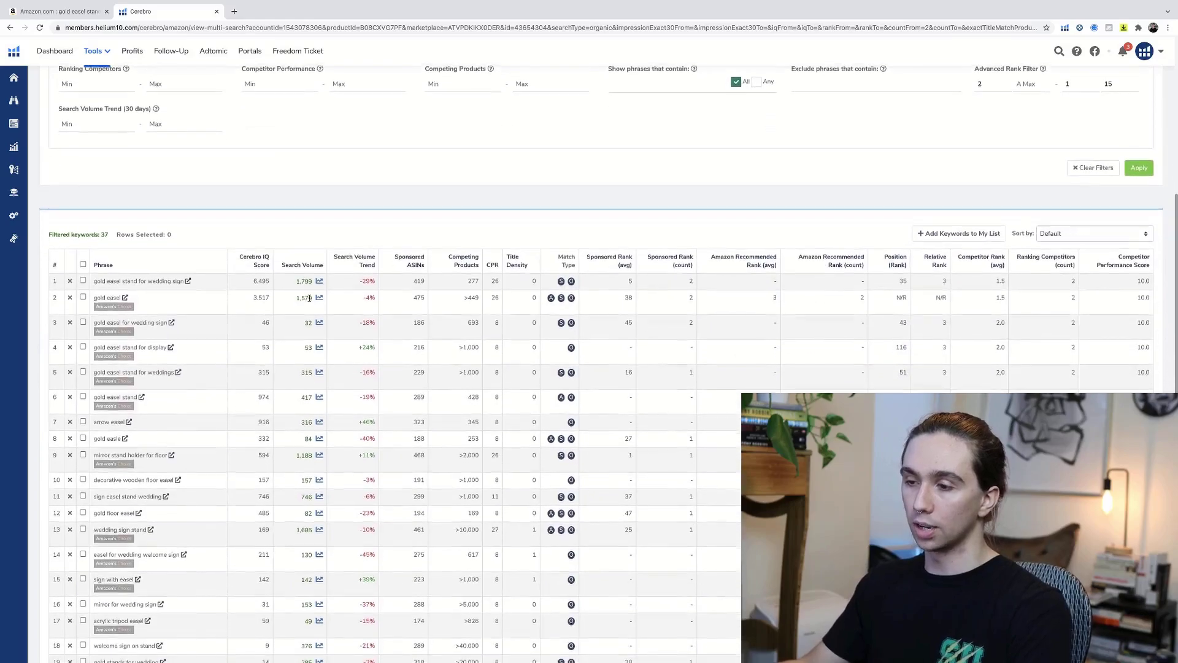
click(308, 267)
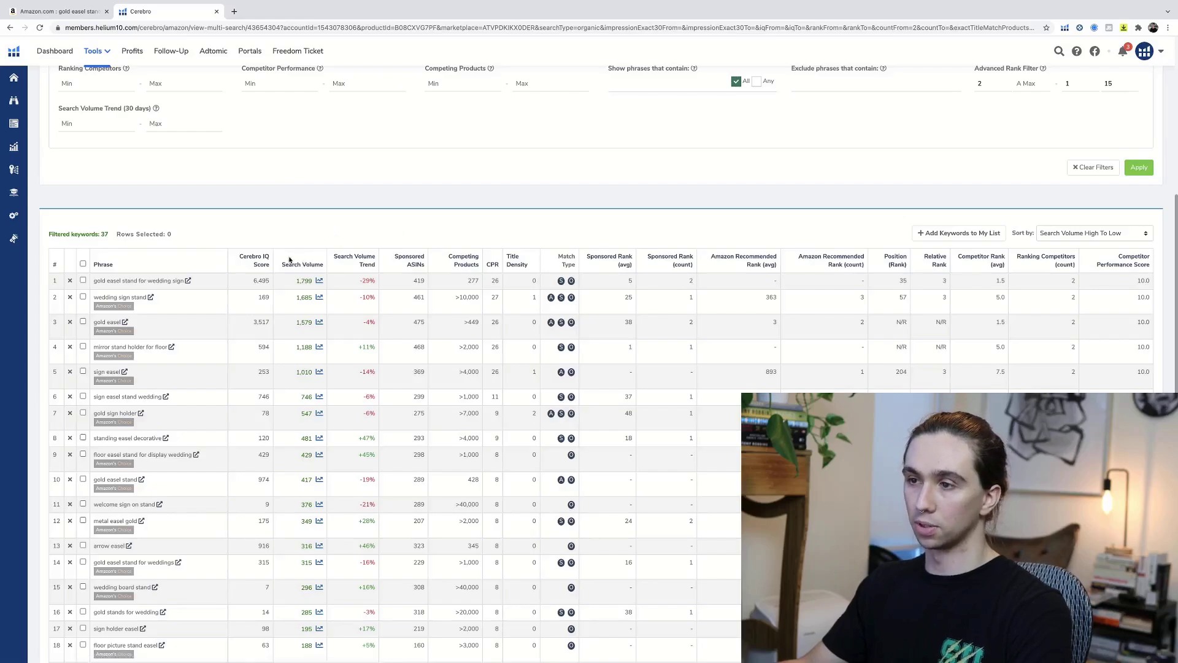
scroll(341, 206, down, 1)
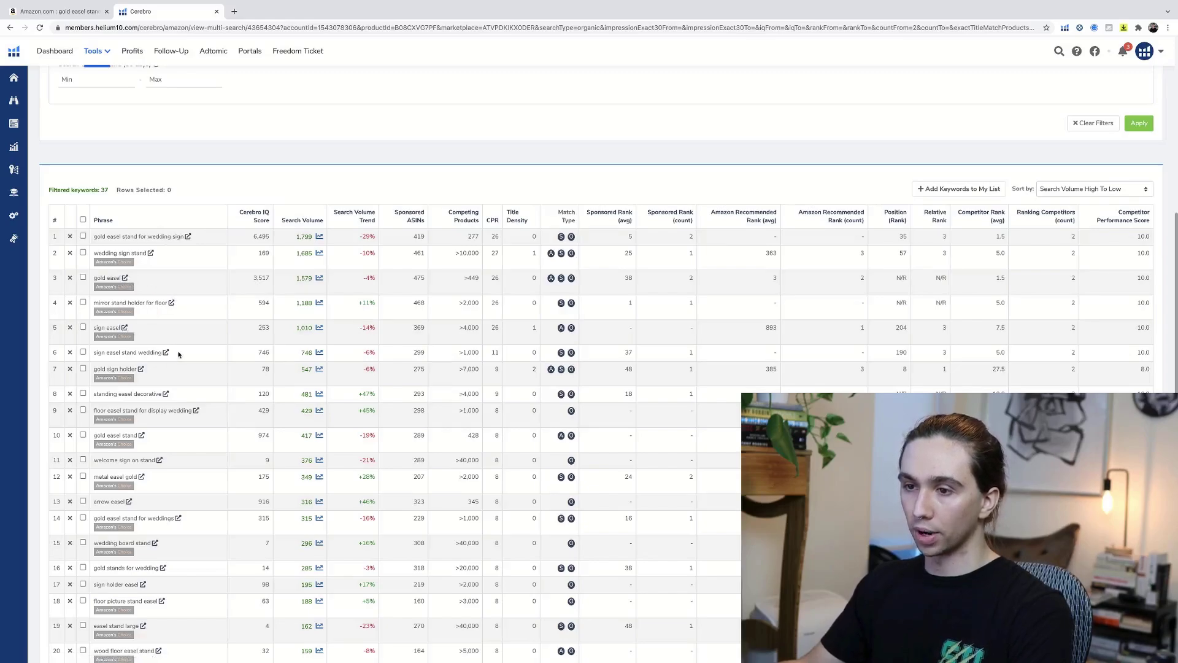
Limit the keyword list to phrases containing "gold" and review the matching keywords.
scroll(189, 371, up, 4)
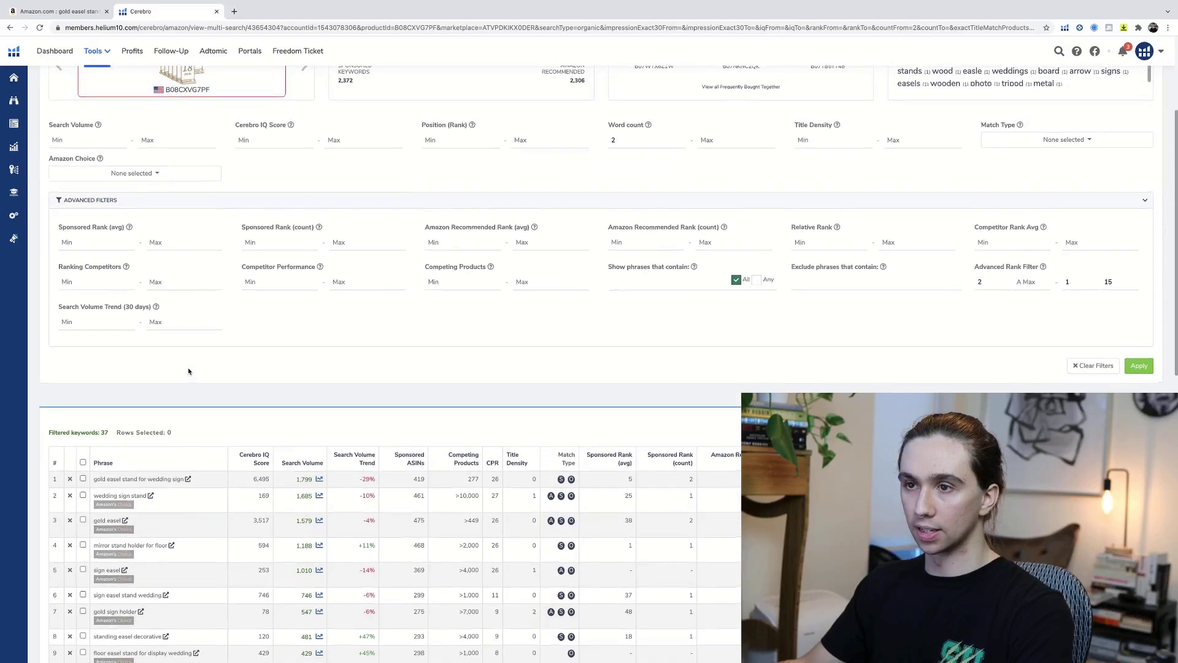
click(640, 282)
text(gold)
key(Return)
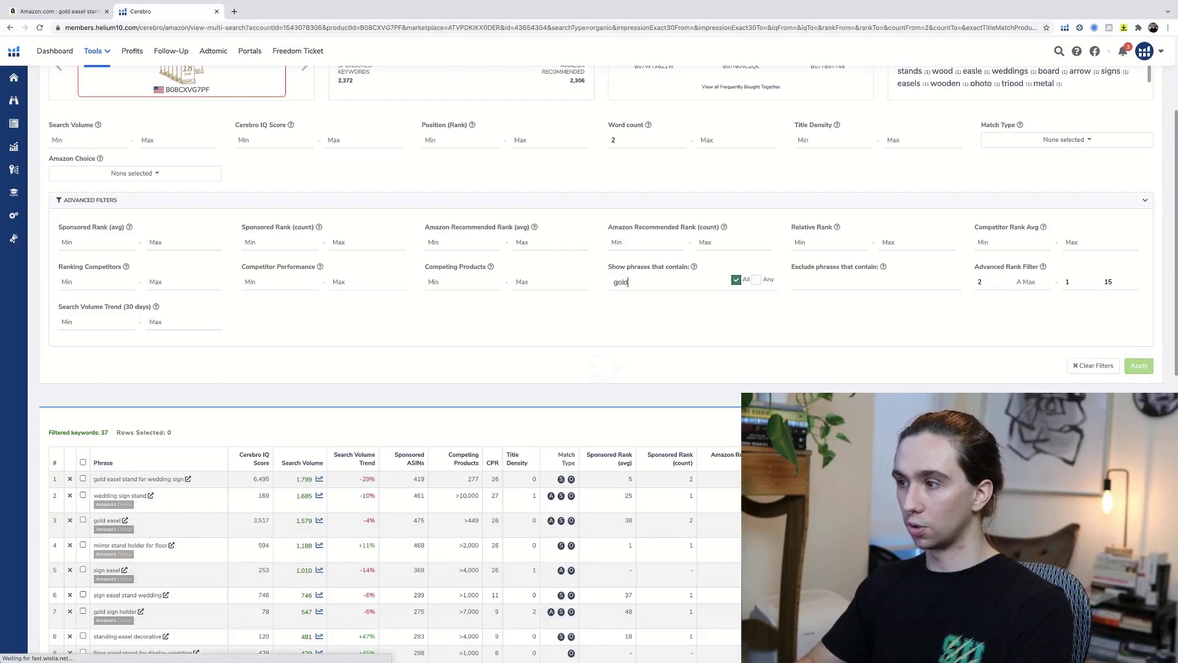
scroll(483, 309, down, 2)
scroll(483, 309, down, 2)
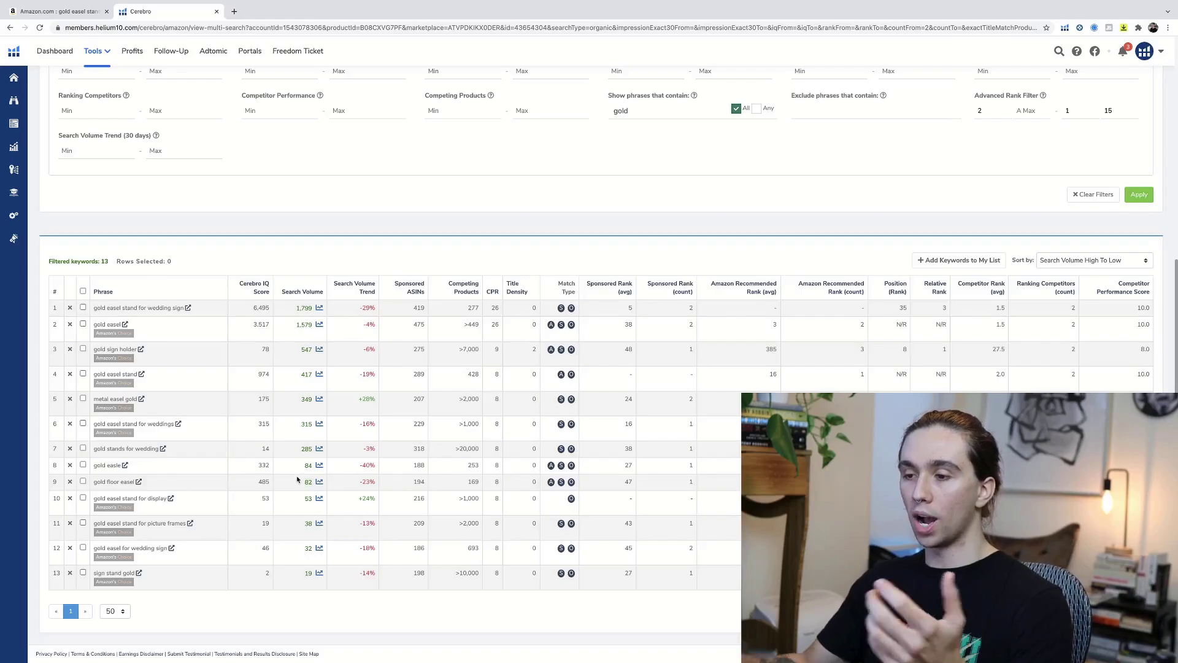
scroll(190, 275, up, 3)
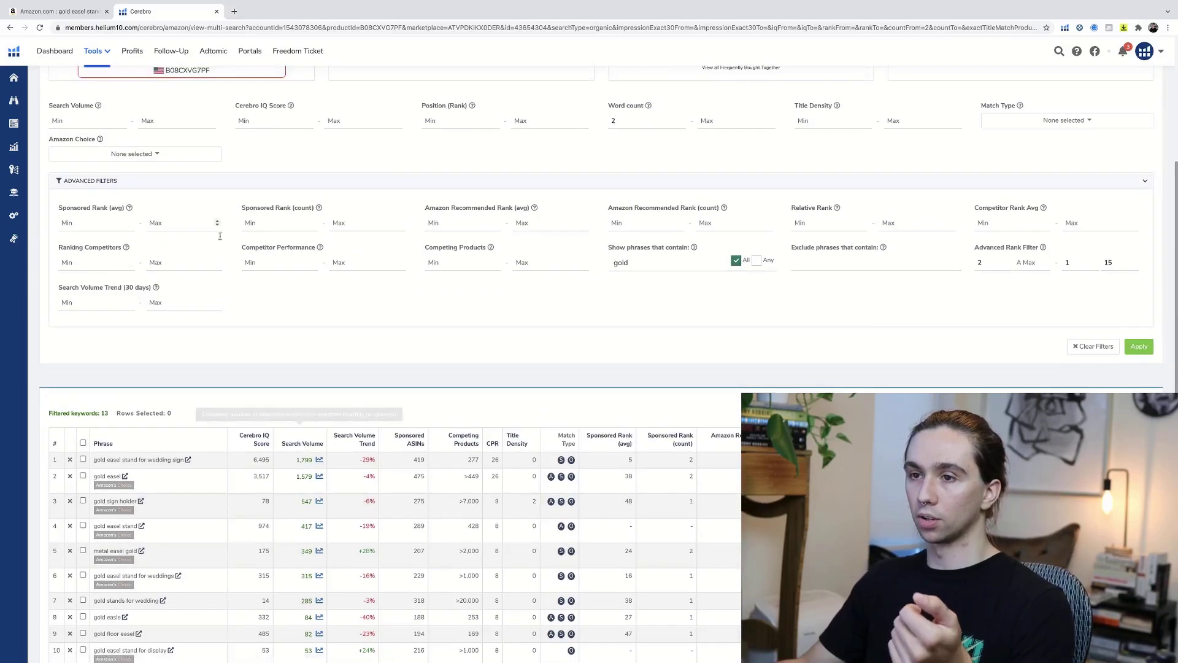
scroll(184, 270, up, 1)
click(92, 176)
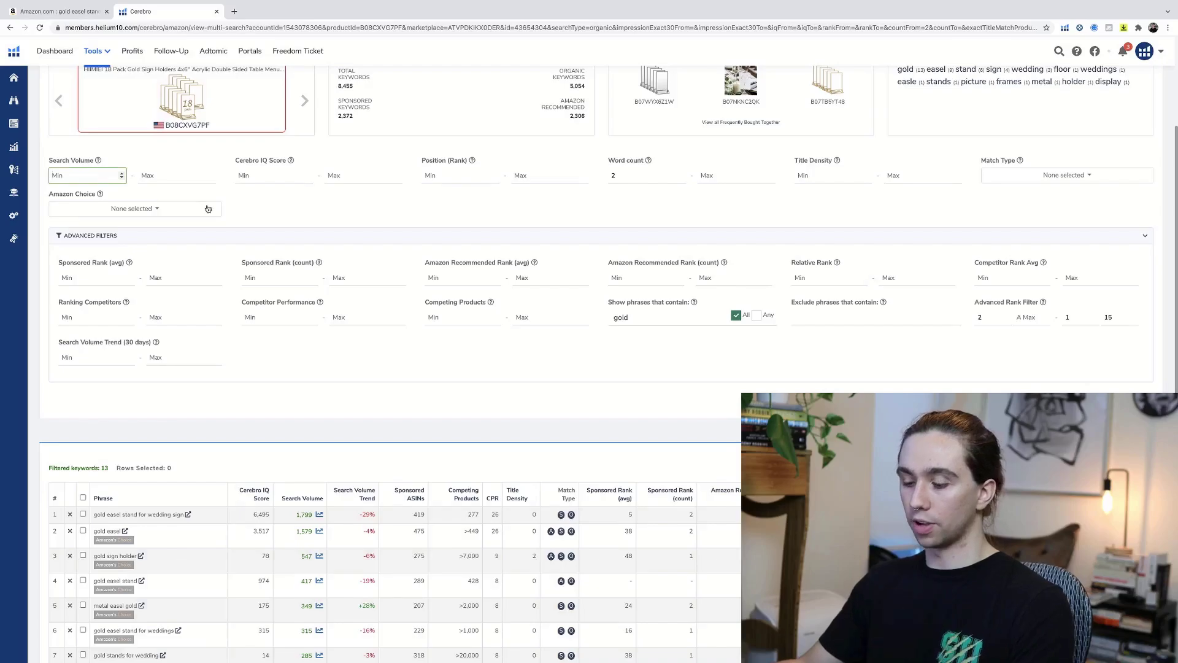
scroll(269, 268, down, 4)
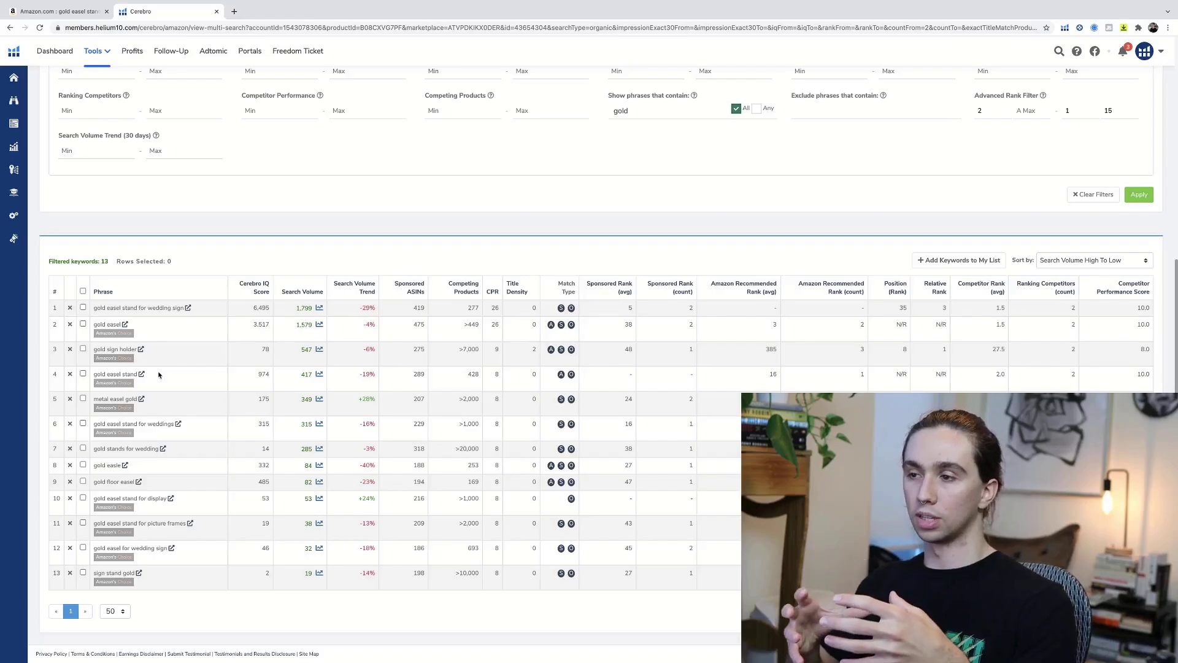
Return to the Amazon search results and close the Xray analysis.
click(58, 11)
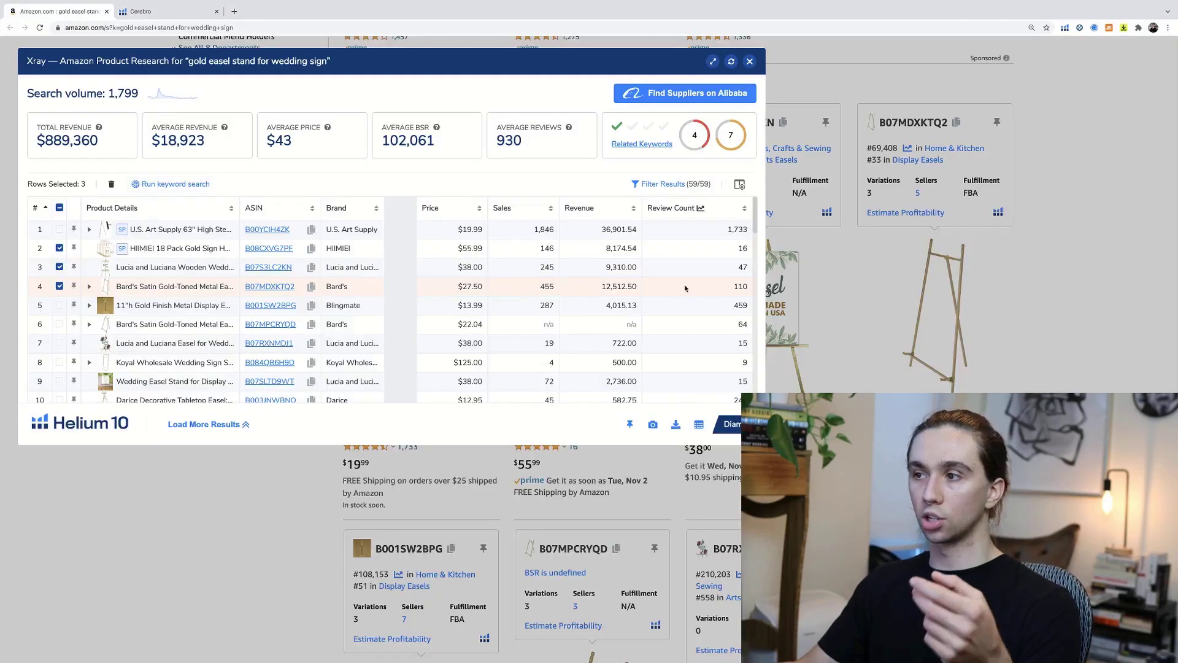
click(749, 62)
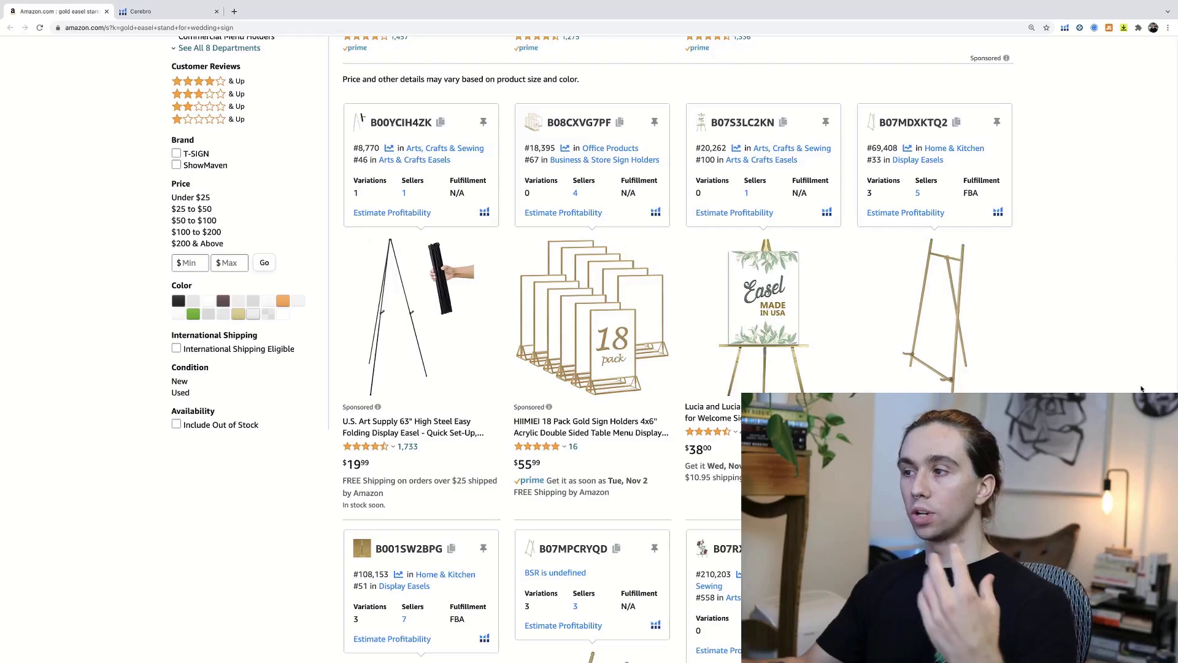